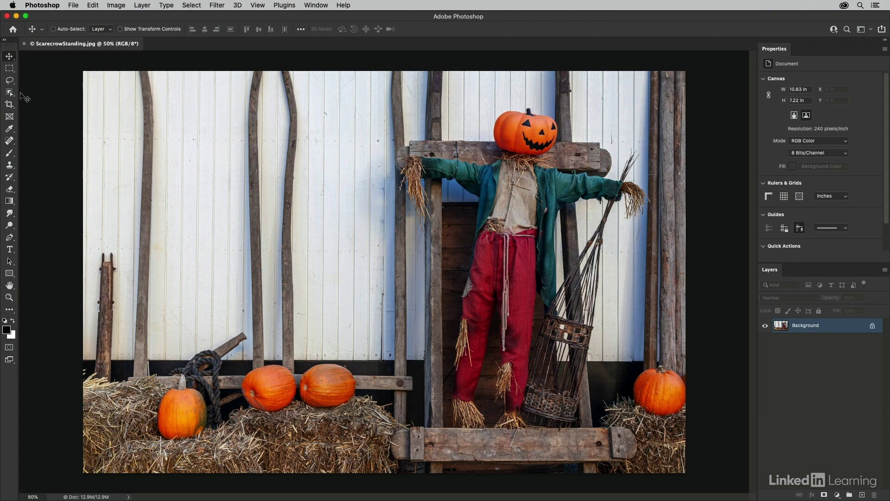
Step: Use Object Selection to try the hay pumpkins, then select only the scarecrow's pumpkin head
left_click(10, 92)
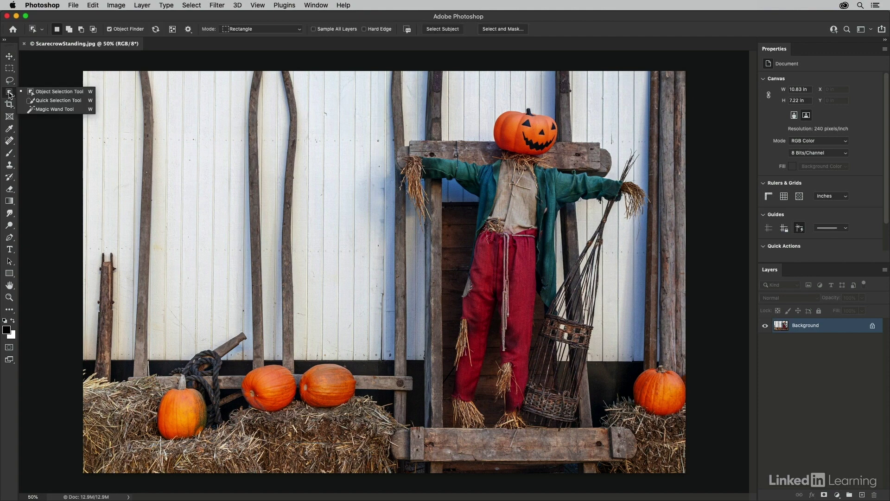
left_click(57, 92)
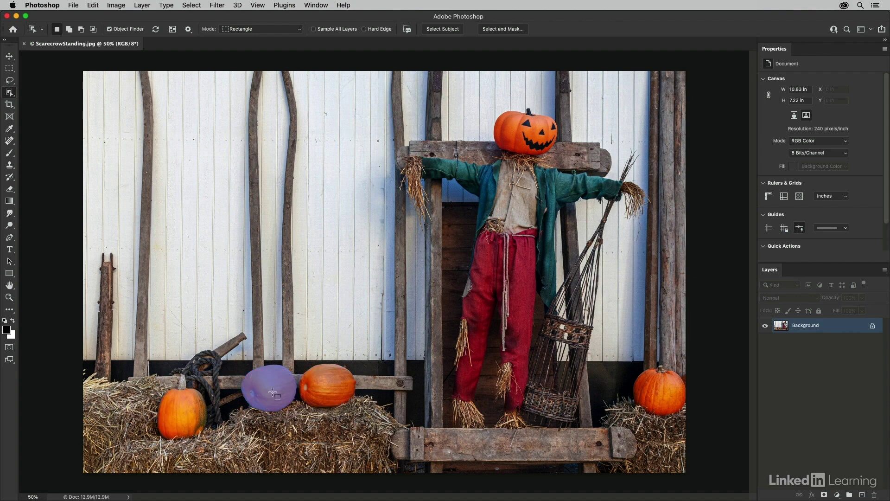
left_click(183, 407)
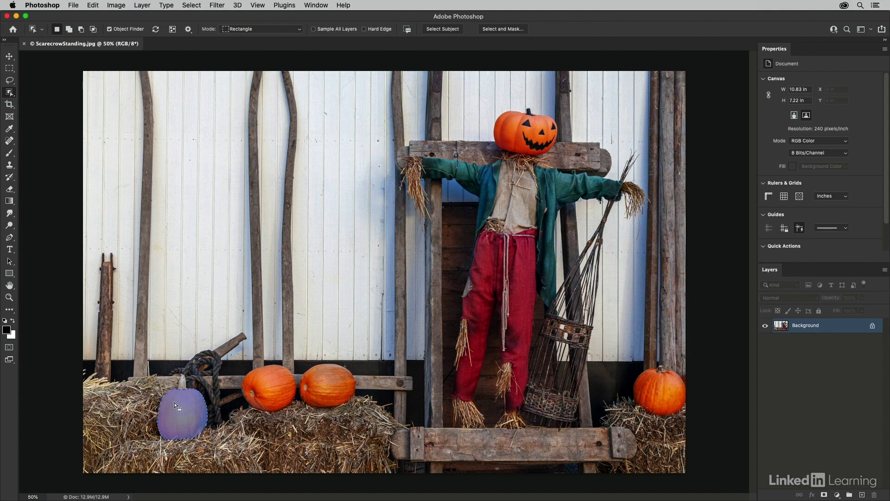
left_click(299, 398, "shift")
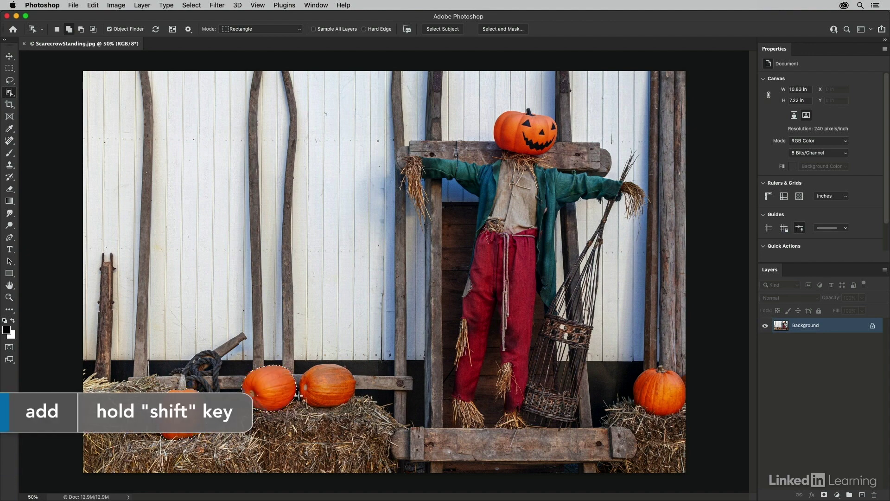
left_click(327, 387, "shift")
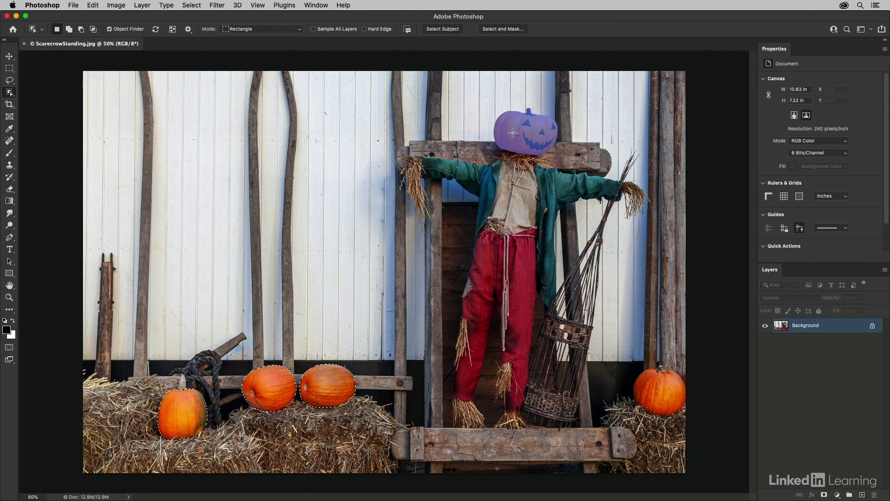
left_click(513, 133)
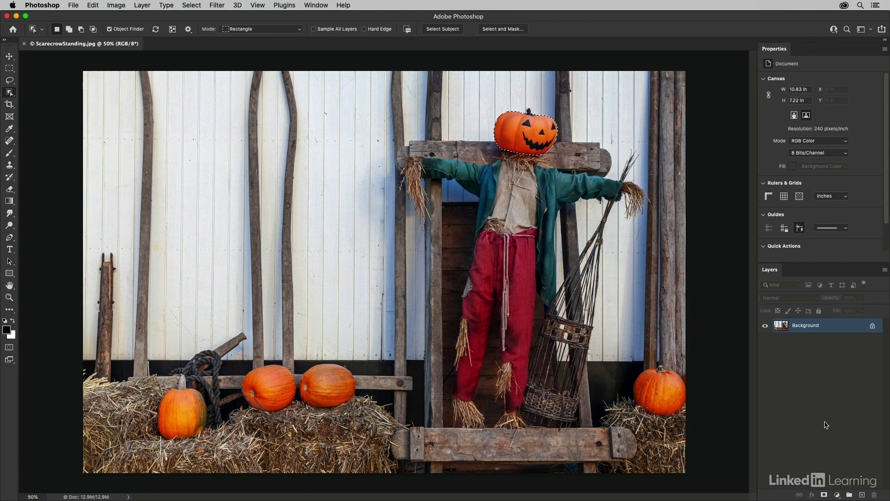
Step: Add a Hue/Saturation adjustment layer for the head with Hue set to -9
left_click(838, 494)
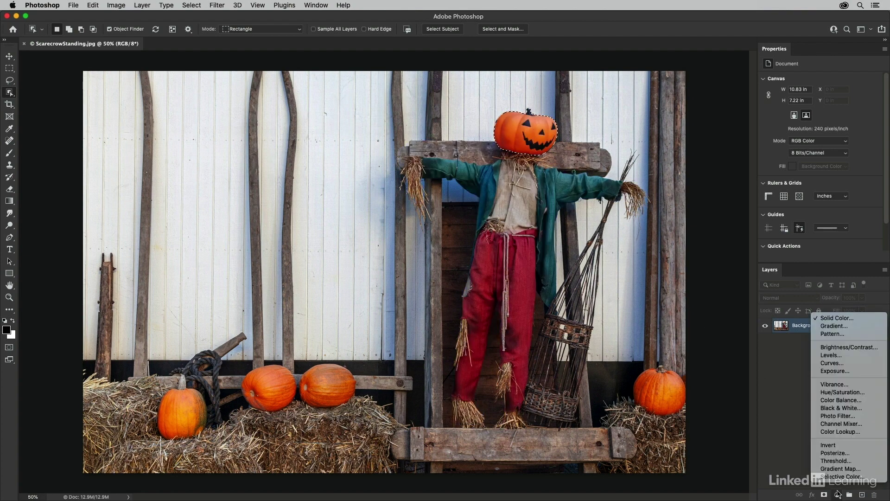
left_click(842, 394)
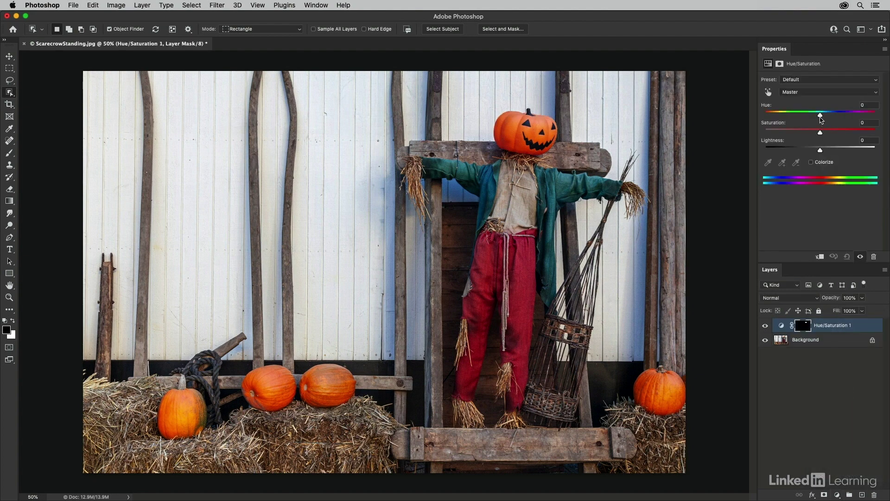
left_click_drag(820, 119, 816, 119)
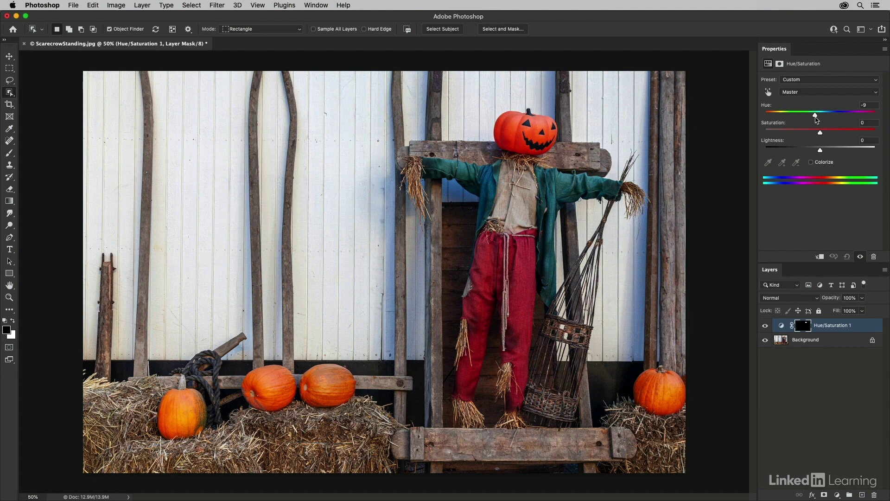
Step: Feather the adjustment's mask to 1.0 px, checking the mask on its own
left_click(780, 64)
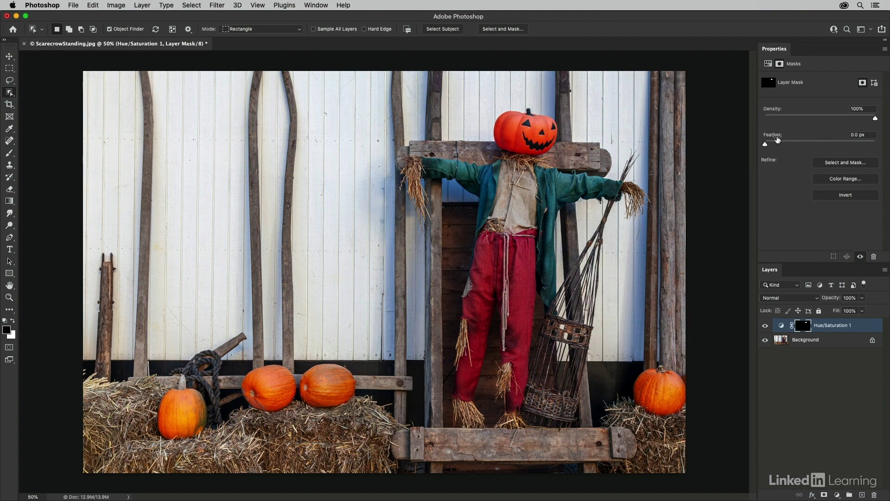
left_click_drag(766, 144, 775, 147)
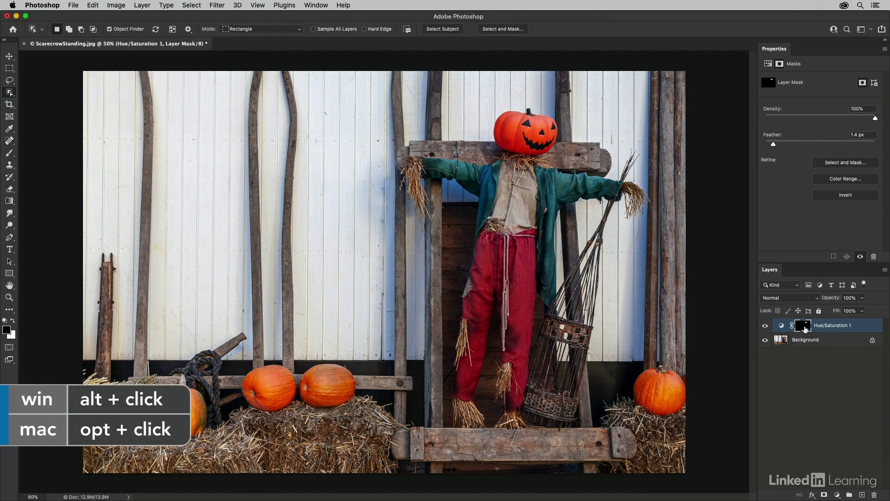
left_click(805, 327, "alt")
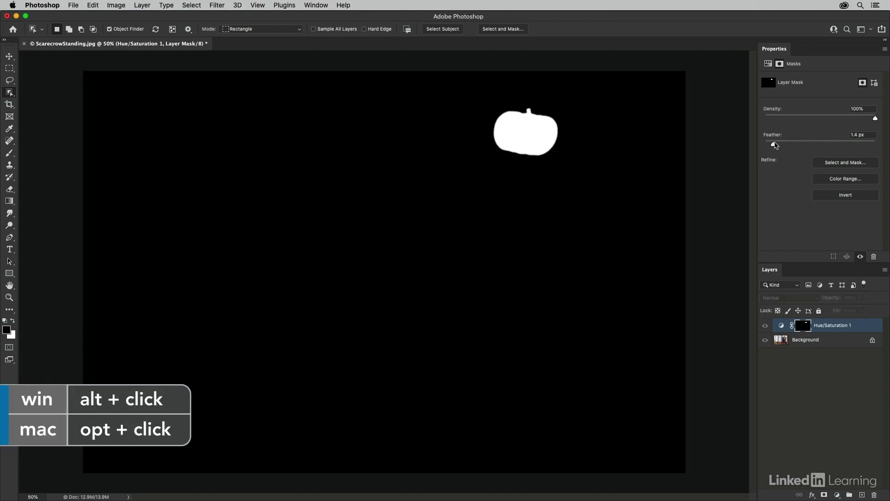
mouse_move(773, 144)
left_mouse_down()
mouse_move(807, 147)
mouse_move(773, 147)
left_mouse_up()
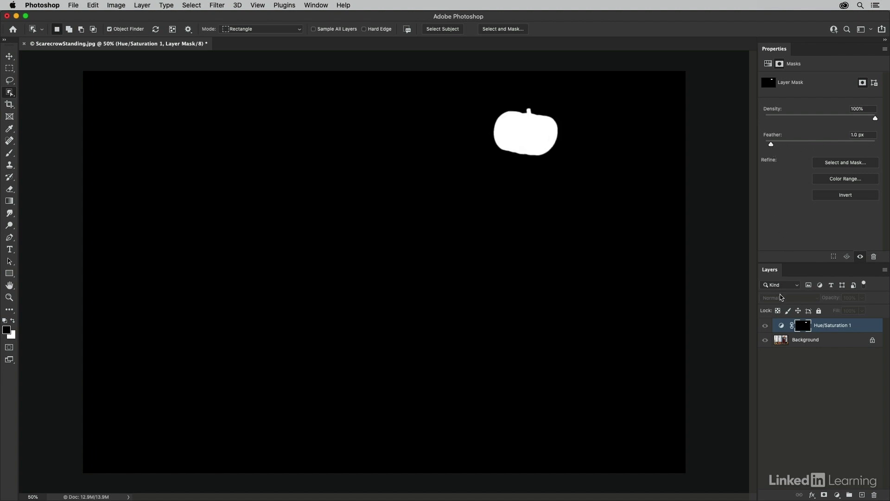
left_click(767, 328)
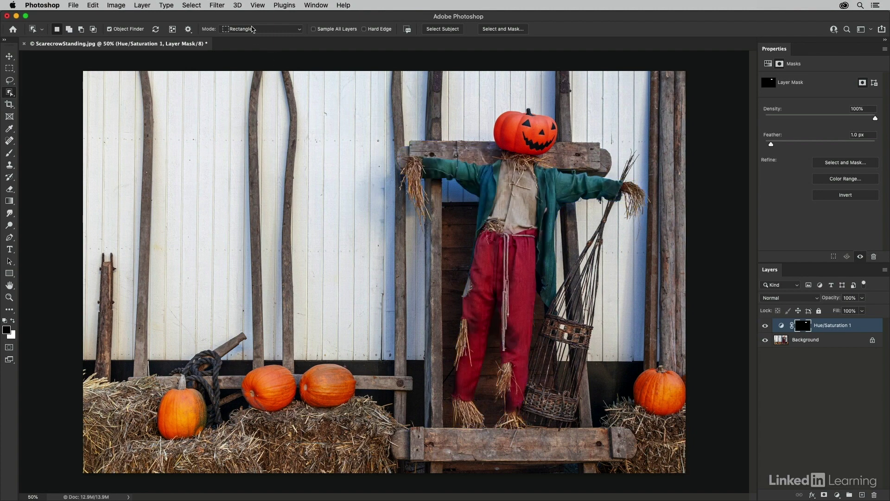
Step: Switch Object Selection to Lasso mode and loosely outline the scarecrow's pants
left_click(255, 29)
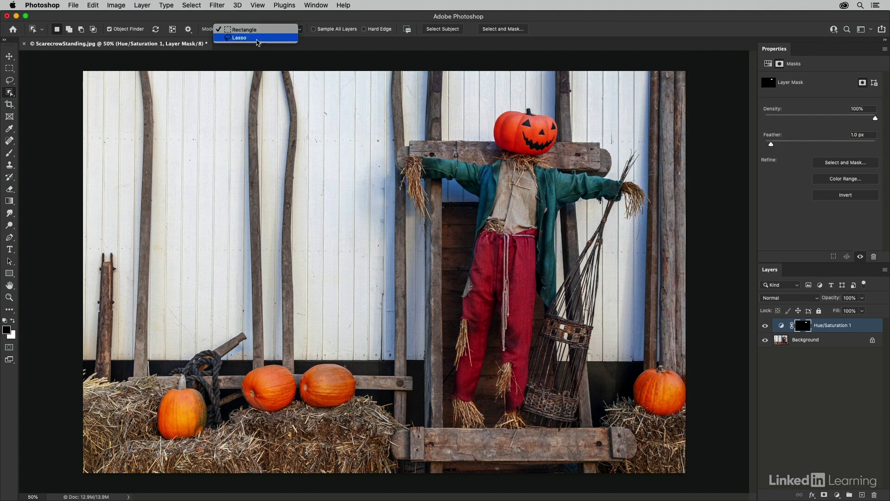
left_click(258, 38)
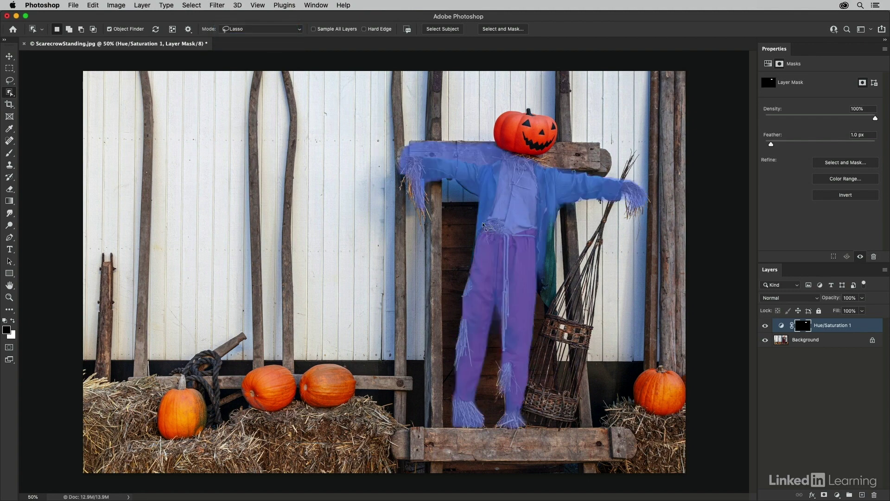
mouse_move(483, 226)
left_mouse_down()
mouse_move(444, 314)
mouse_move(453, 380)
mouse_move(447, 410)
mouse_move(458, 429)
mouse_move(477, 415)
mouse_move(493, 352)
mouse_move(494, 407)
mouse_move(511, 417)
mouse_move(535, 408)
mouse_move(563, 239)
mouse_move(540, 223)
mouse_move(516, 226)
left_mouse_up()
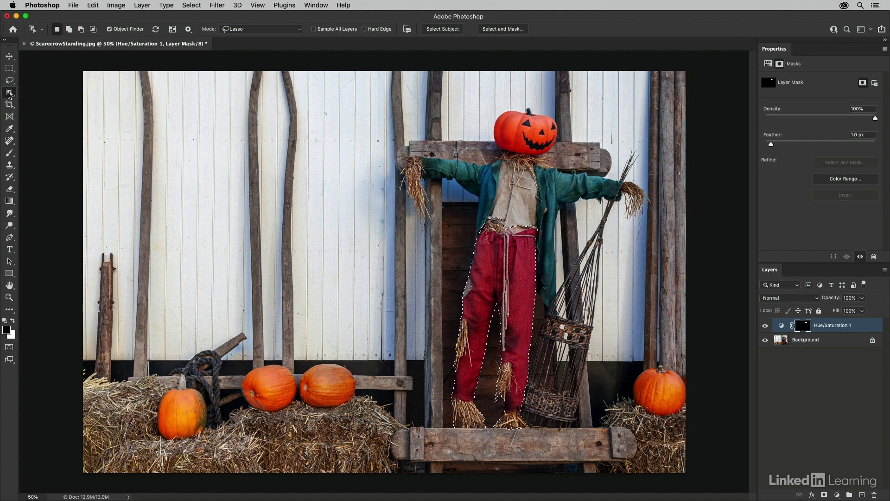
Step: Switch to the Quick Selection Tool and deselect the current selection (Cmd+D)
left_click(10, 94)
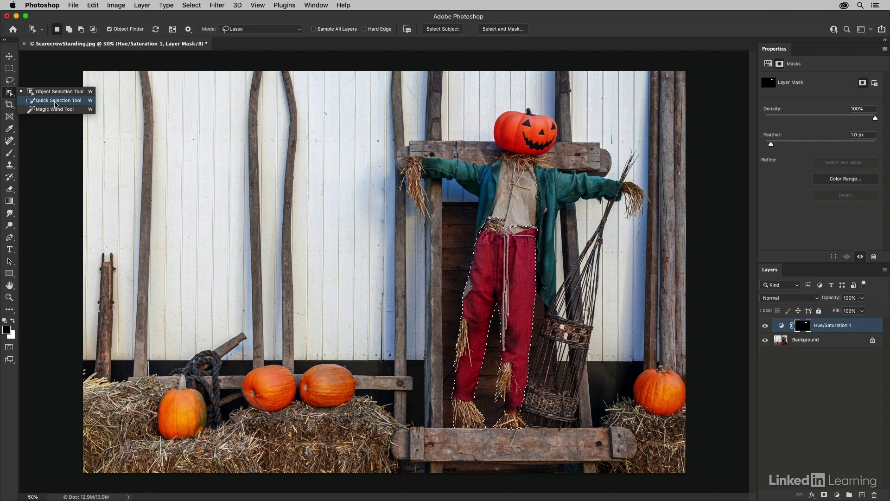
left_click(55, 104)
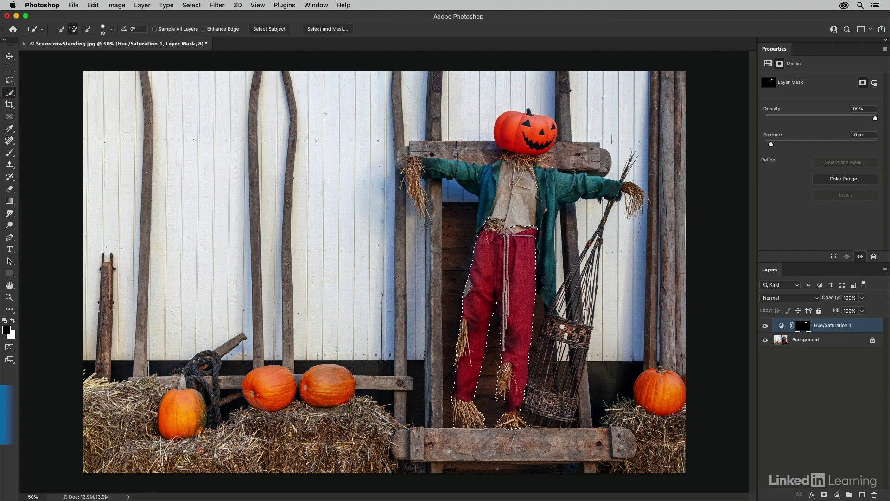
key("super+d")
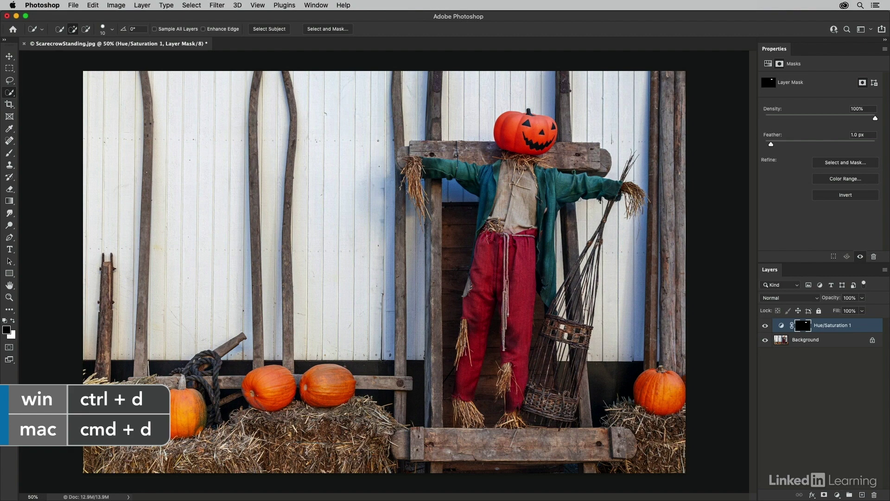
Step: Paint-select both red trouser legs at brush size 20, trimming excess, then add areas with Lasso
key("bracketright")
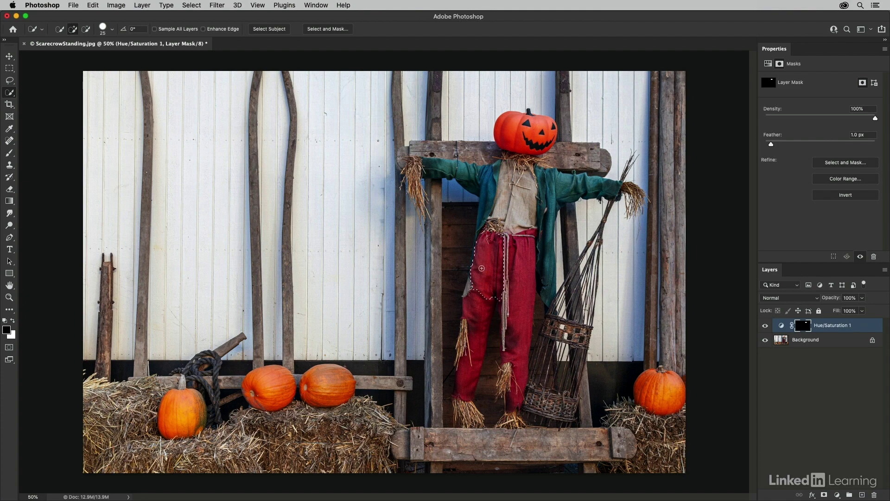
left_click_drag(482, 289, 483, 297)
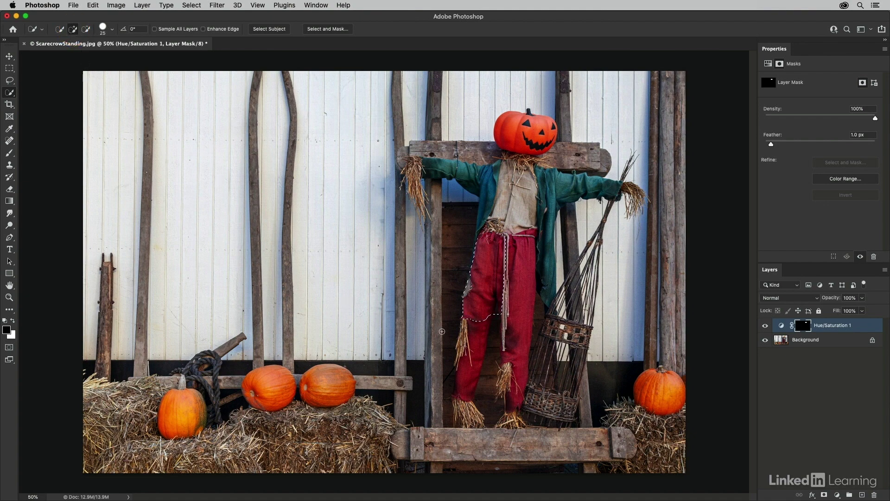
mouse_move(477, 336)
left_mouse_down()
mouse_move(476, 371)
mouse_move(508, 399)
mouse_move(506, 359)
mouse_move(521, 343)
left_mouse_up()
key("alt")
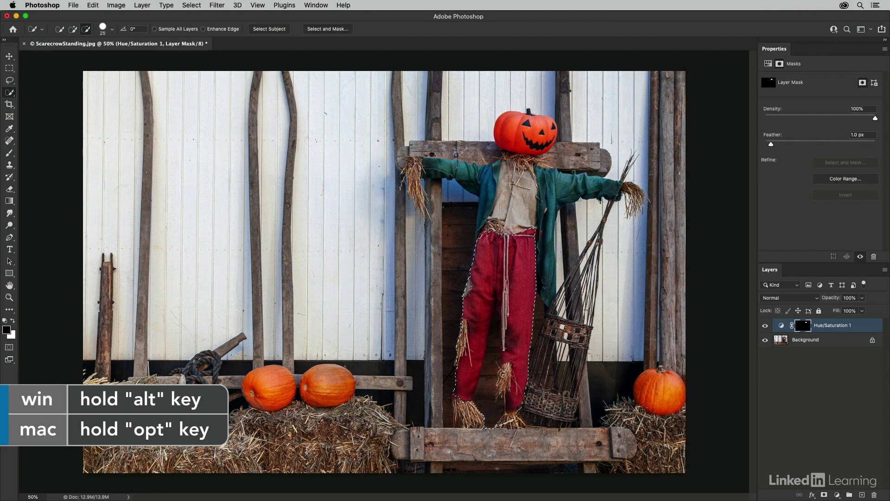
left_click(494, 353, "alt")
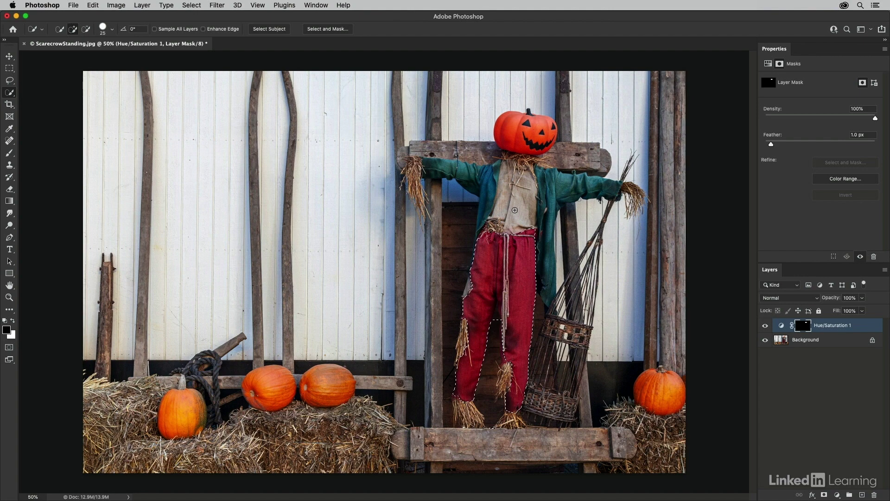
key("l")
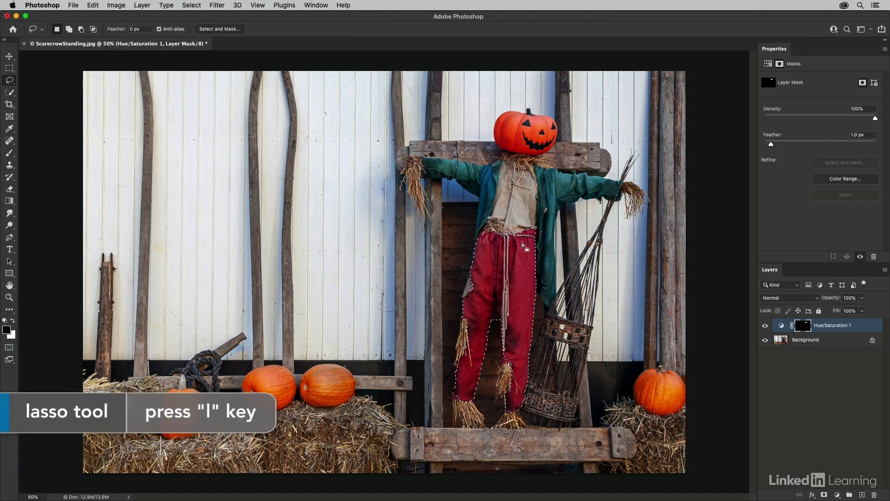
key("shift")
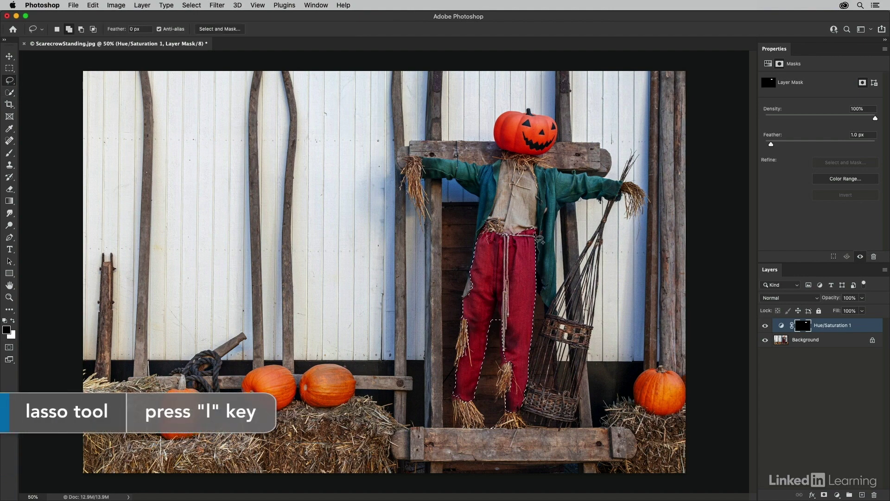
Step: Add a Brightness/Contrast adjustment layer with Brightness at -32 to darken the pants
left_click(837, 494)
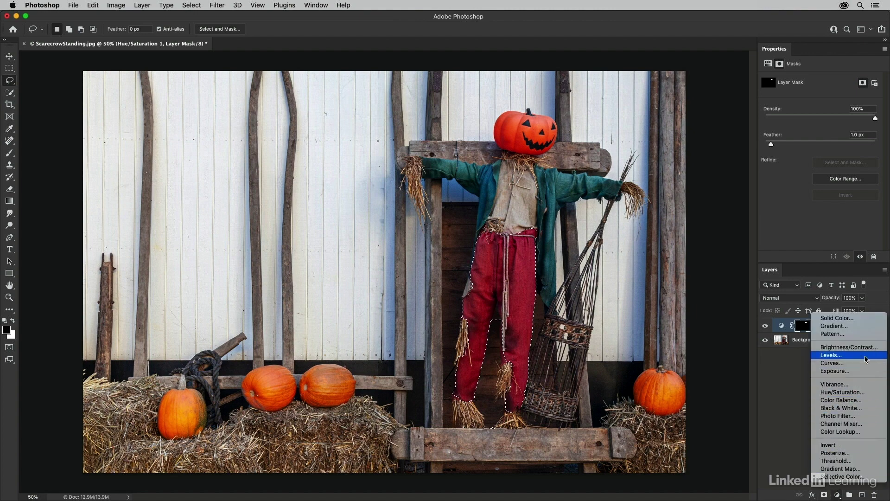
left_click(866, 347)
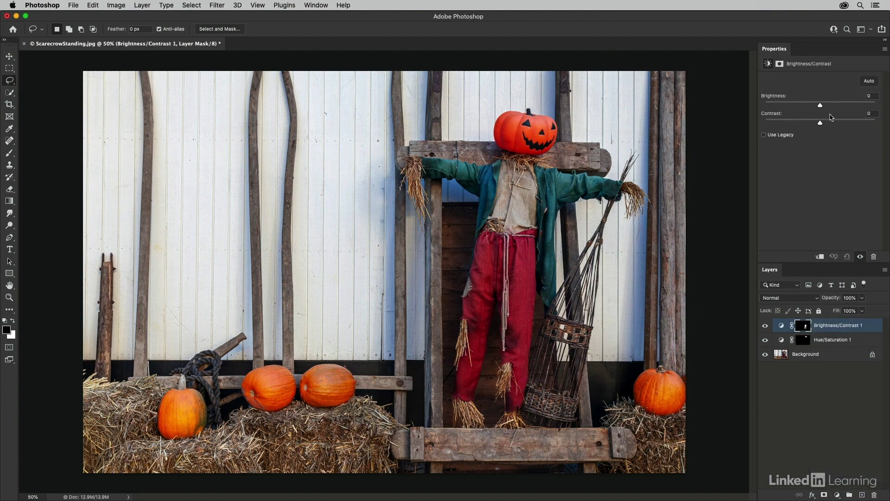
left_click_drag(820, 105, 810, 106)
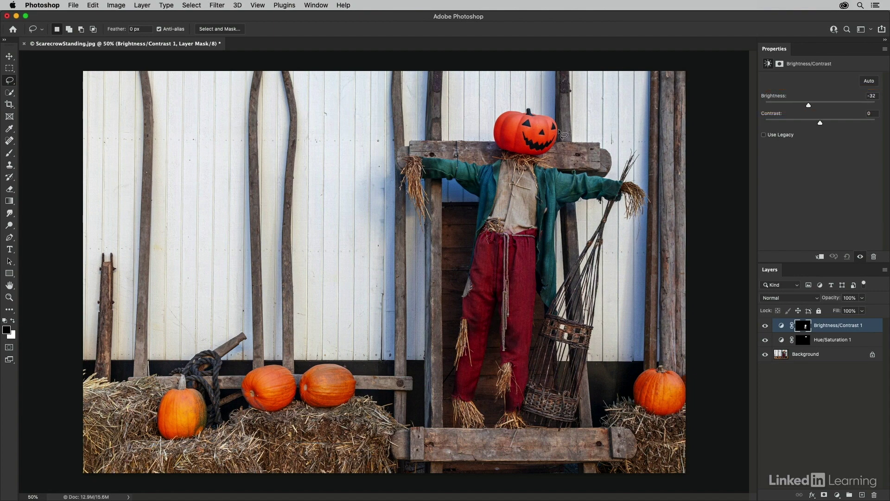
key("w")
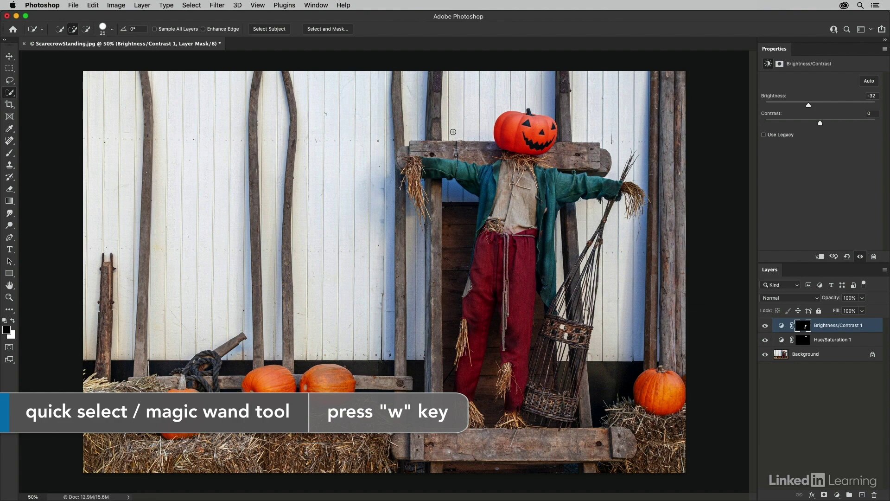
Step: Brush-select the green jacket and both sleeves, subtracting the wooden crossbeam above the shoulder
mouse_move(430, 167)
left_mouse_down()
mouse_move(491, 169)
mouse_move(487, 151)
left_mouse_up()
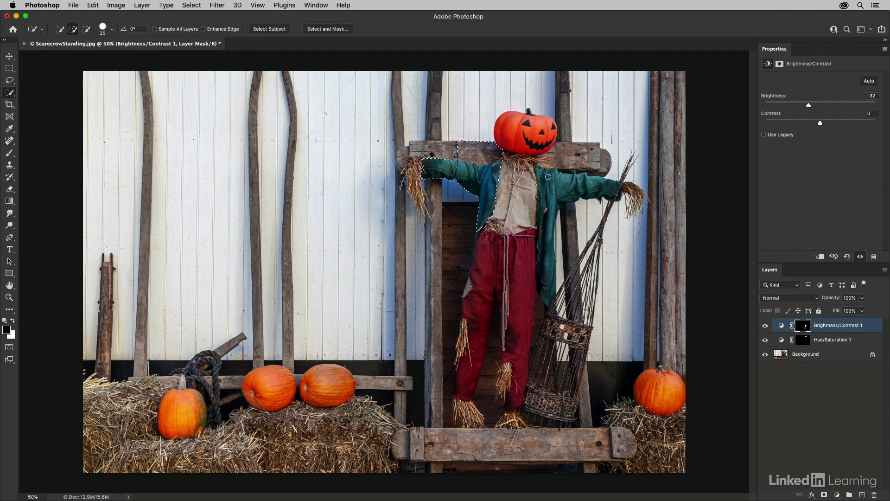
mouse_move(546, 172)
left_mouse_down()
mouse_move(604, 184)
mouse_move(585, 211)
mouse_move(552, 215)
mouse_move(548, 283)
left_mouse_up()
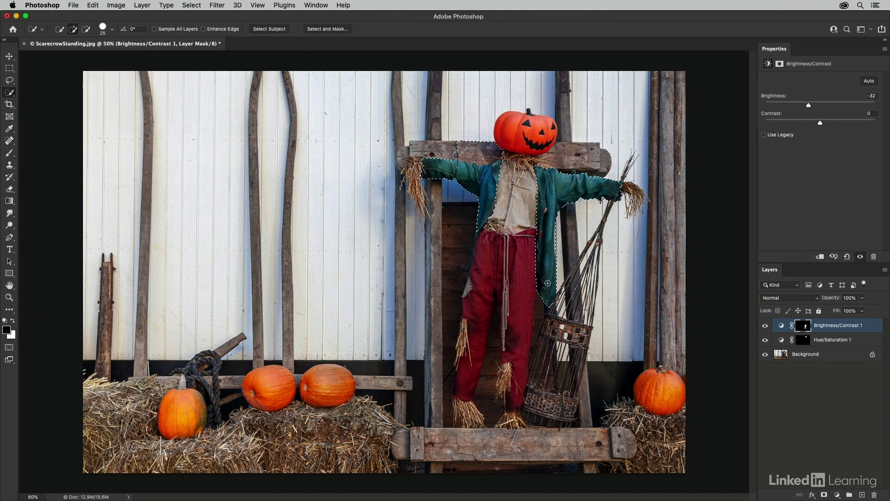
key("alt")
left_click(493, 157)
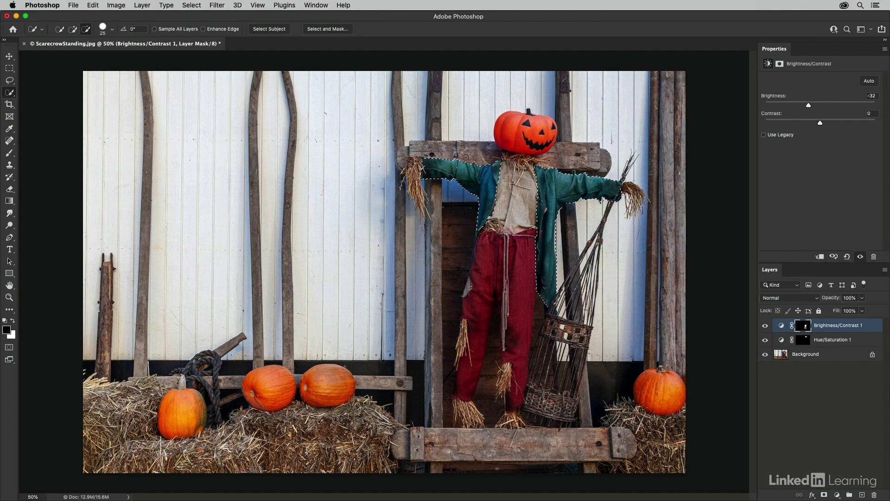
key("alt")
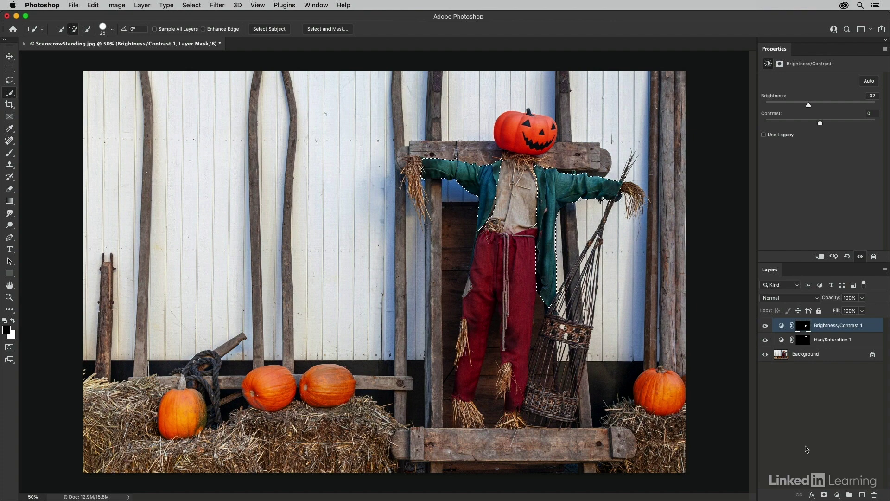
left_click(837, 495)
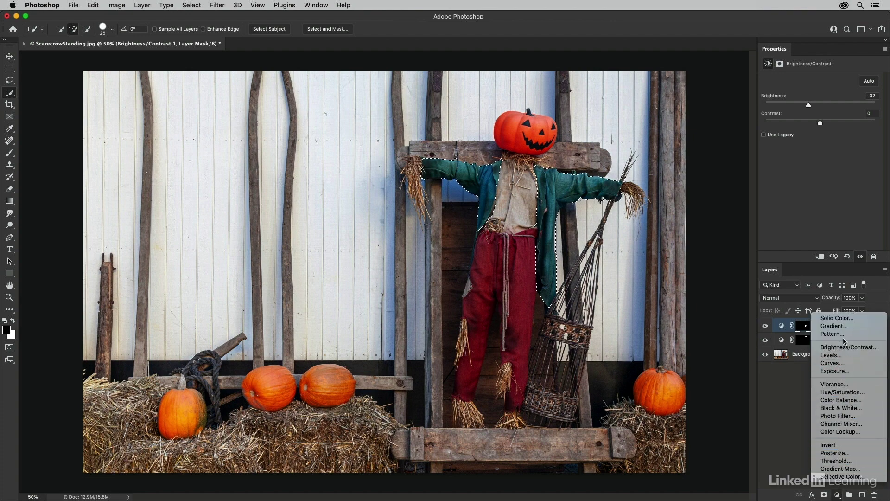
Step: Add a dark blue (3b4b65) Solid Color fill layer set to Color blend mode
key("Escape")
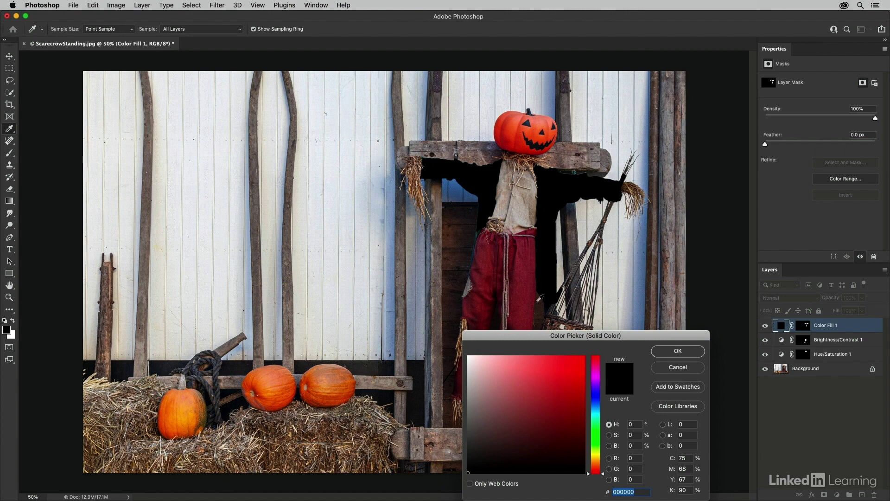
left_click(517, 427)
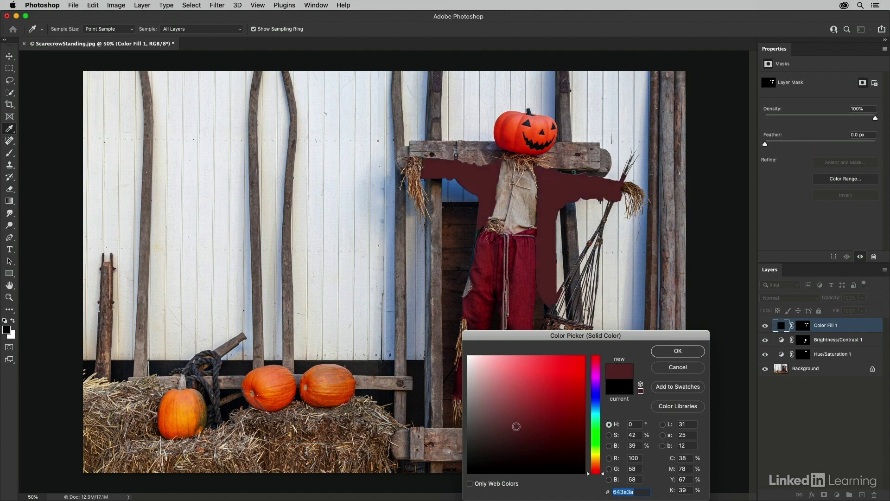
left_click(596, 402)
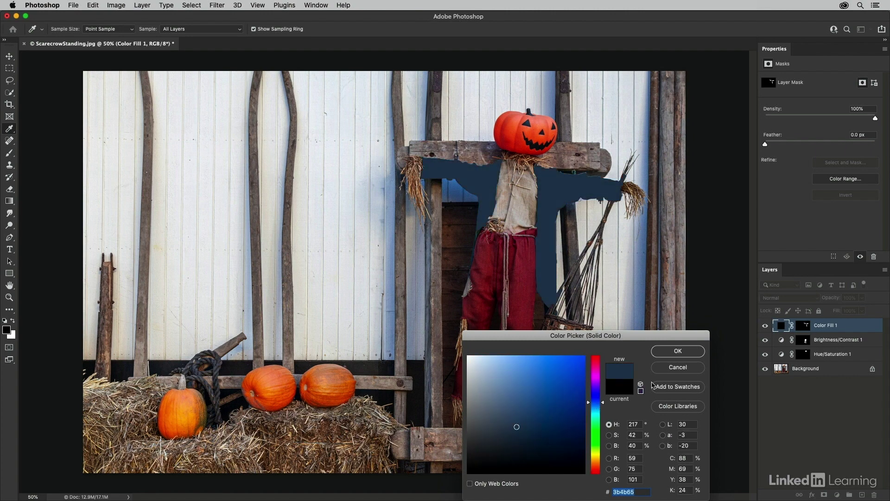
left_click(689, 352)
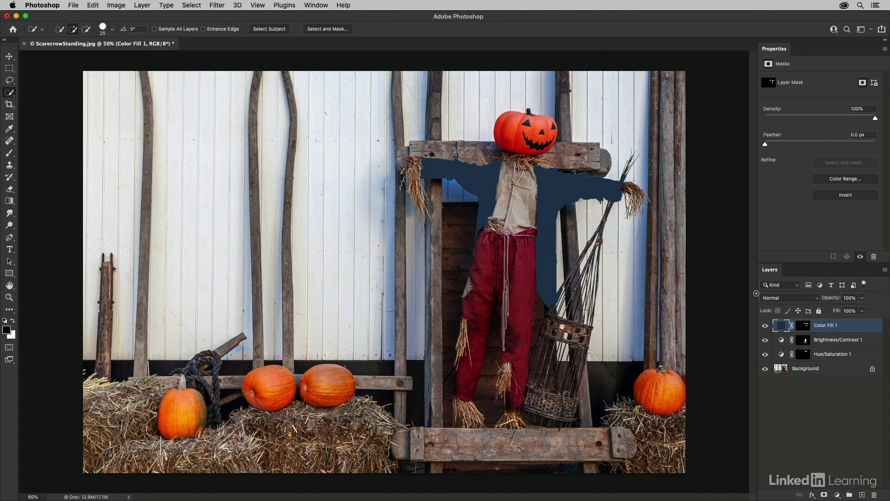
left_click(793, 298)
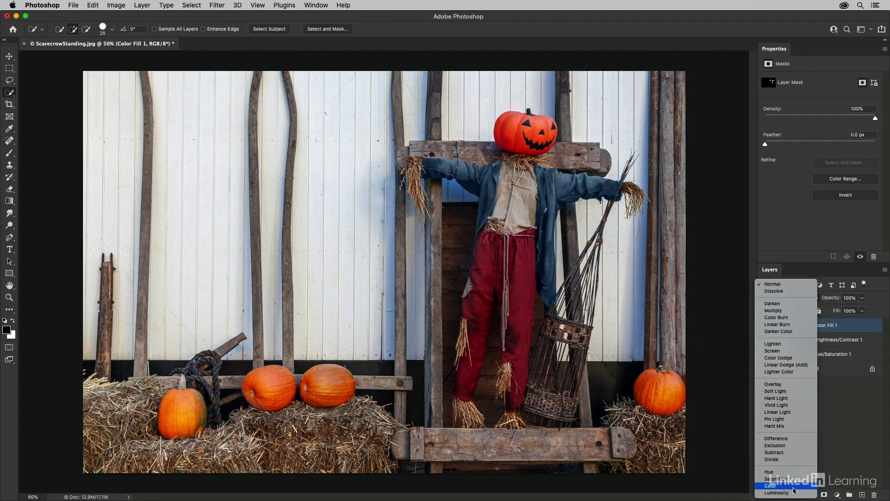
left_click(794, 487)
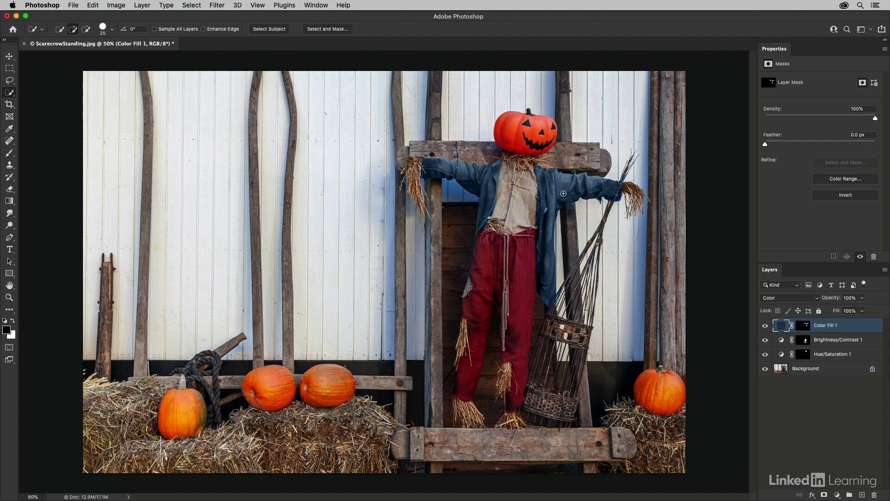
Step: Zoom to 100% on the torso and target the Color Fill mask with the Brush
key("cmd+1")
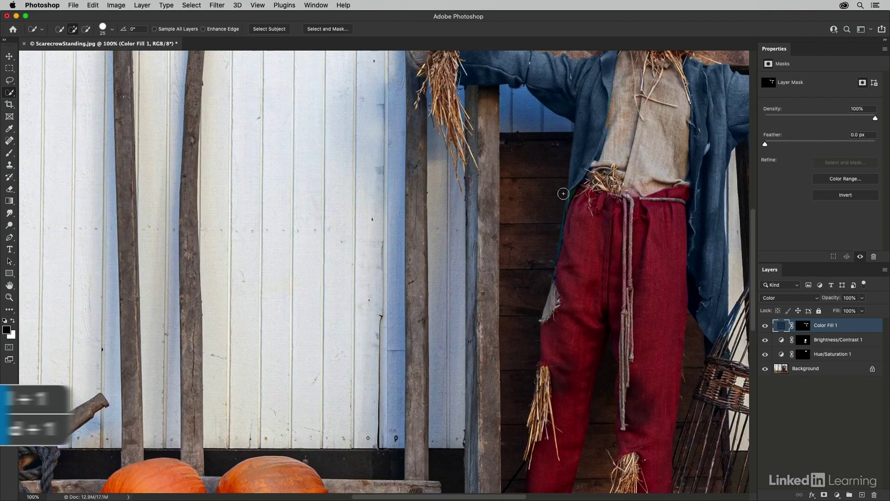
mouse_move(570, 191)
left_mouse_down()
mouse_move(438, 201)
mouse_move(330, 223)
left_mouse_up()
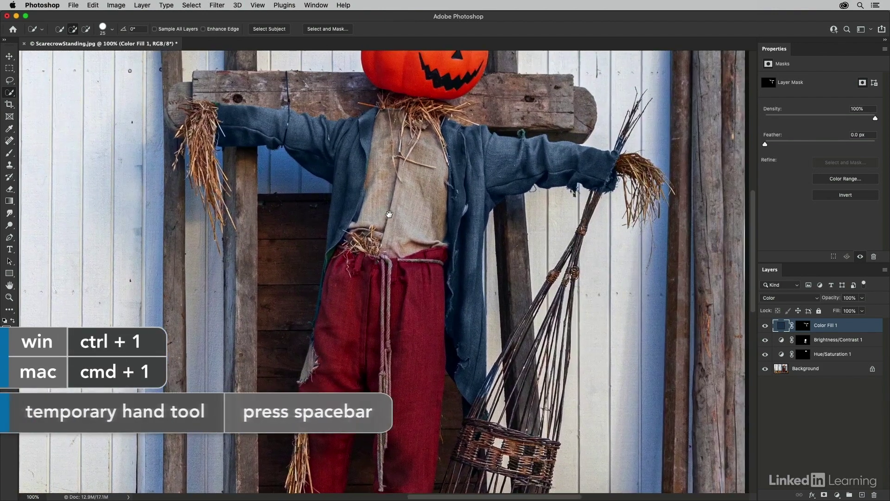
key("b")
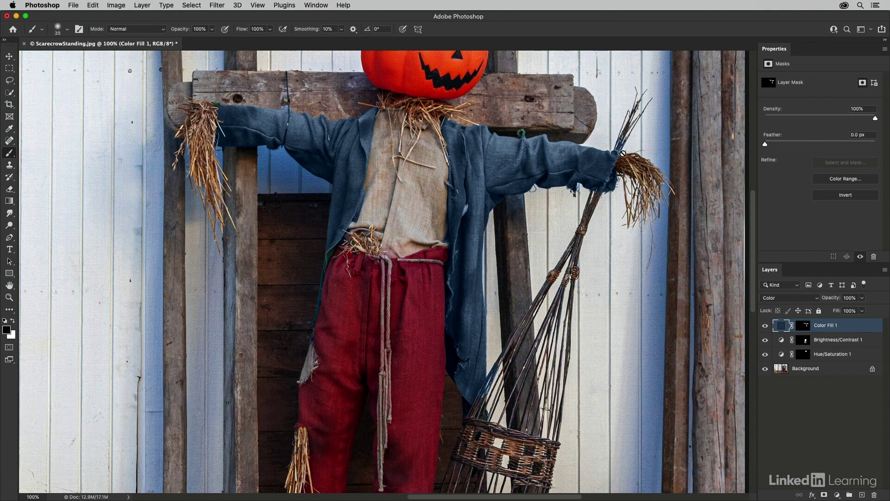
left_click(808, 328)
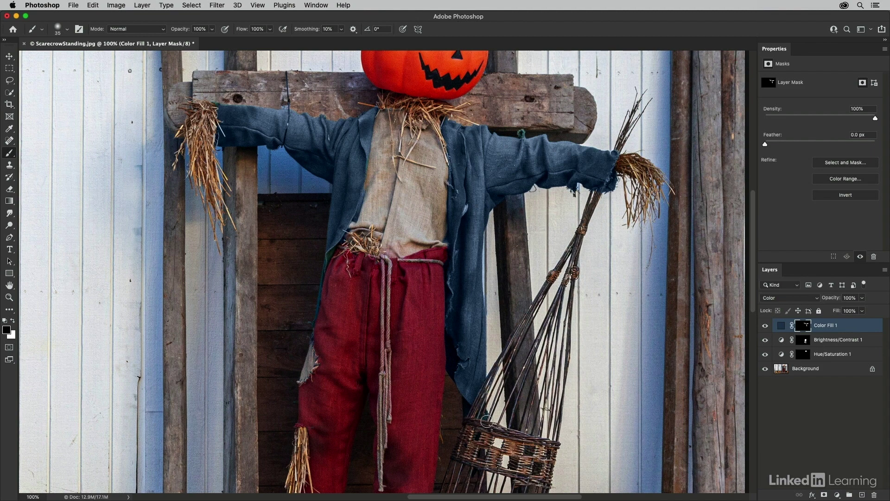
Step: Paint white to extend the blue down the coat's left edge, black to clear it off the door
left_click_drag(367, 338, 520, 356)
key("x")
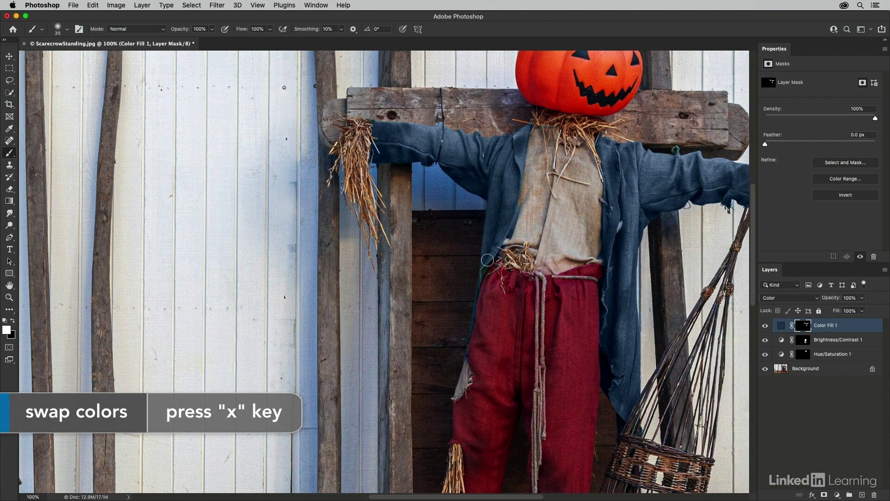
left_click_drag(486, 263, 463, 340)
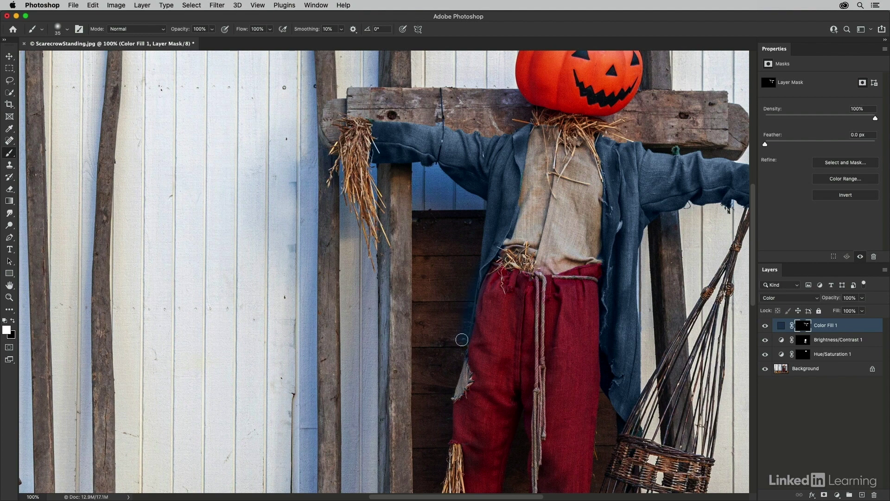
key("x")
mouse_move(471, 278)
left_mouse_down()
mouse_move(455, 354)
mouse_move(532, 212)
mouse_move(522, 207)
mouse_move(512, 238)
left_mouse_up()
Step: Fit the whole scarecrow photo on screen with Cmd+0
key("super+0")
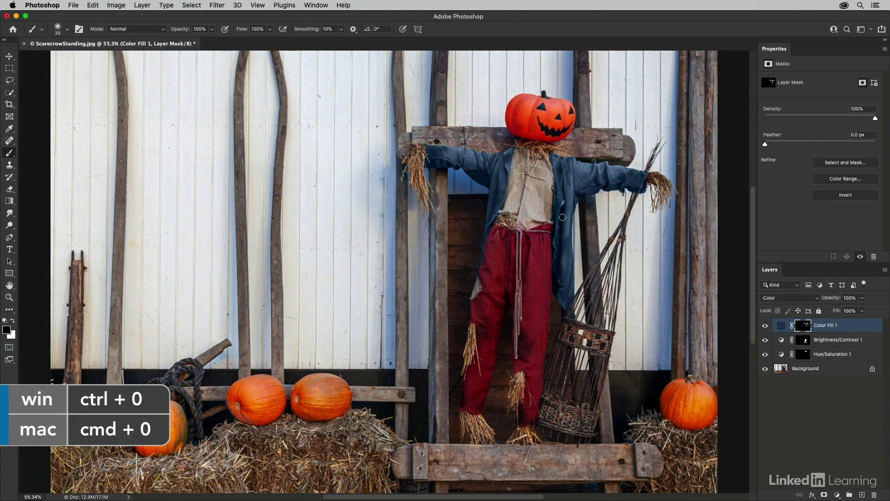